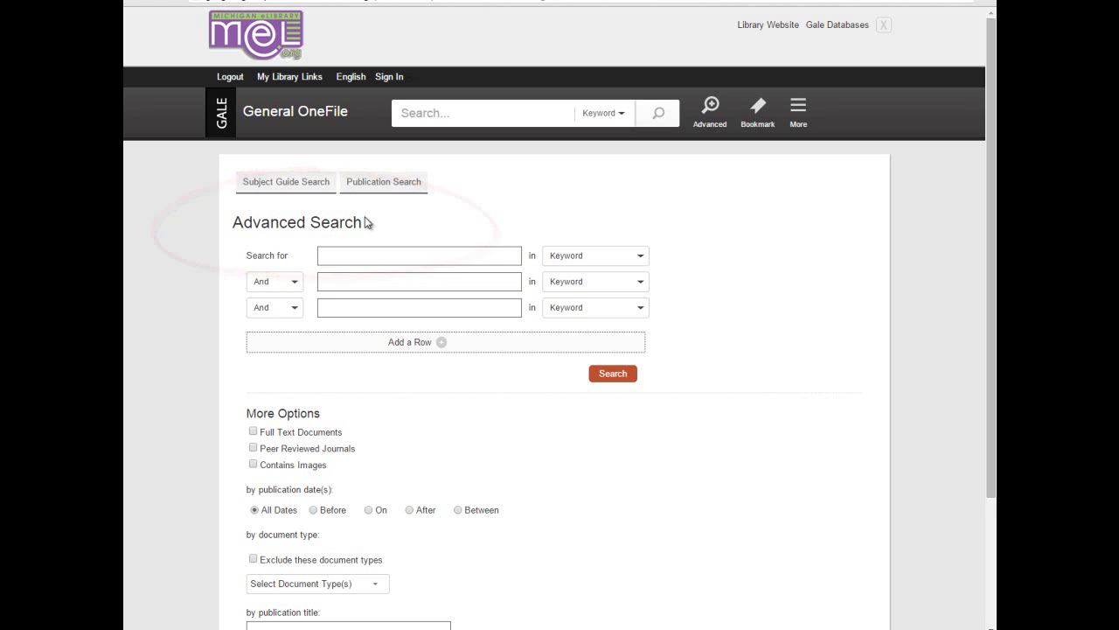
- Enter "texting" and "laws" as the first two search terms from the suggestions
{"action": "left_click", "coordinate": [359, 256]}
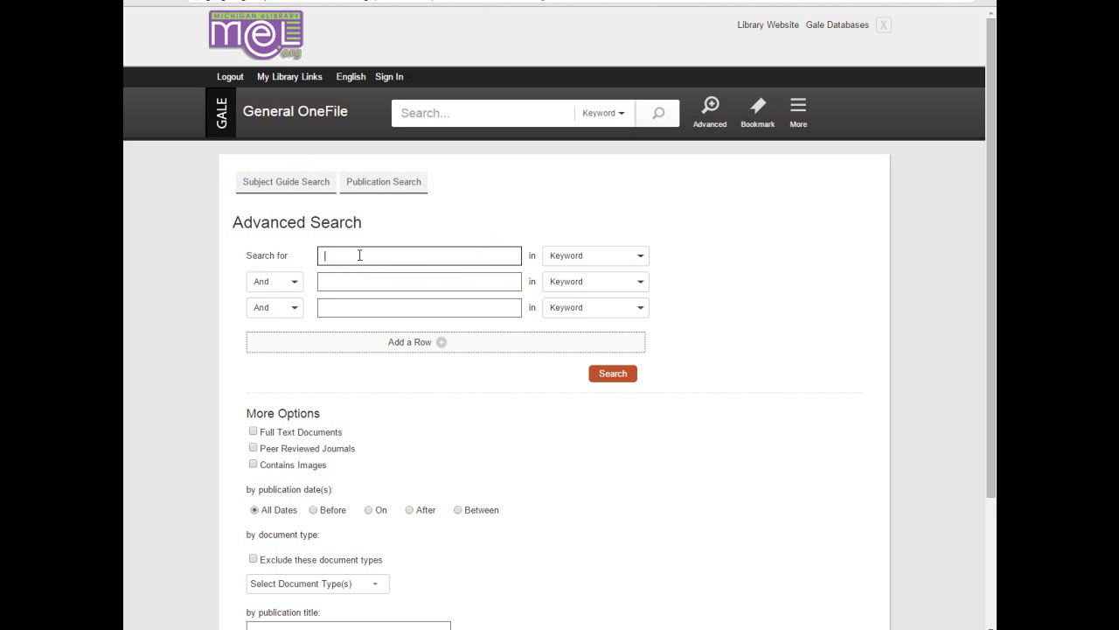
{"action": "type", "text": "texting"}
{"action": "left_click", "coordinate": [342, 285]}
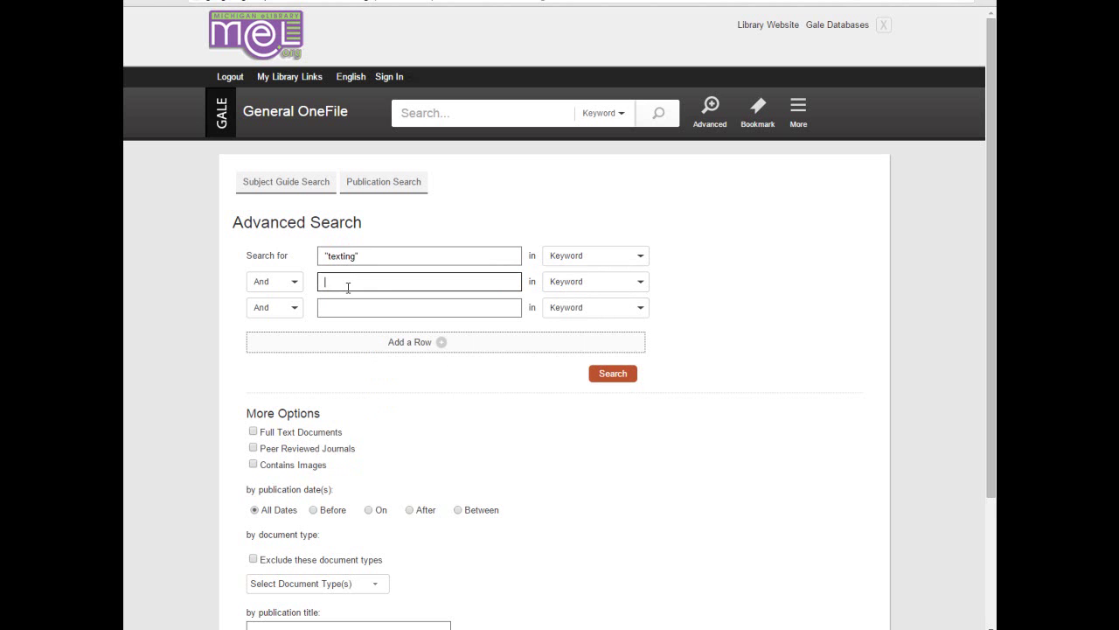
{"action": "type", "text": "laws"}
{"action": "left_click", "coordinate": [337, 300]}
- Enter "driving" as the third term and add a fourth empty search row
{"action": "left_click", "coordinate": [346, 308]}
{"action": "type", "text": "driving"}
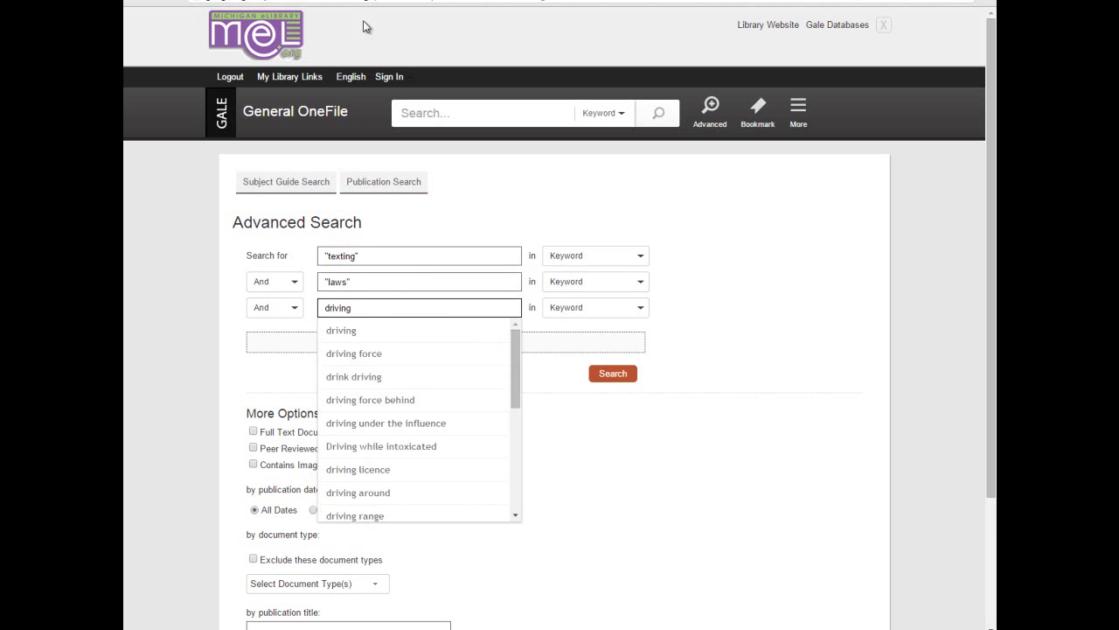
{"action": "left_click", "coordinate": [380, 330]}
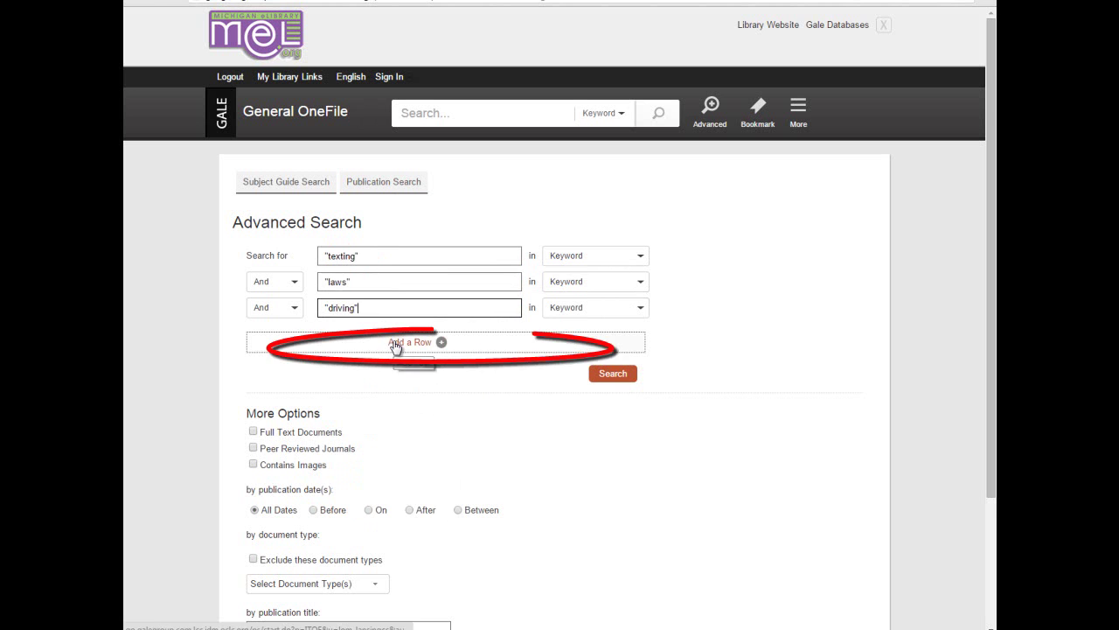
{"action": "left_click", "coordinate": [394, 345]}
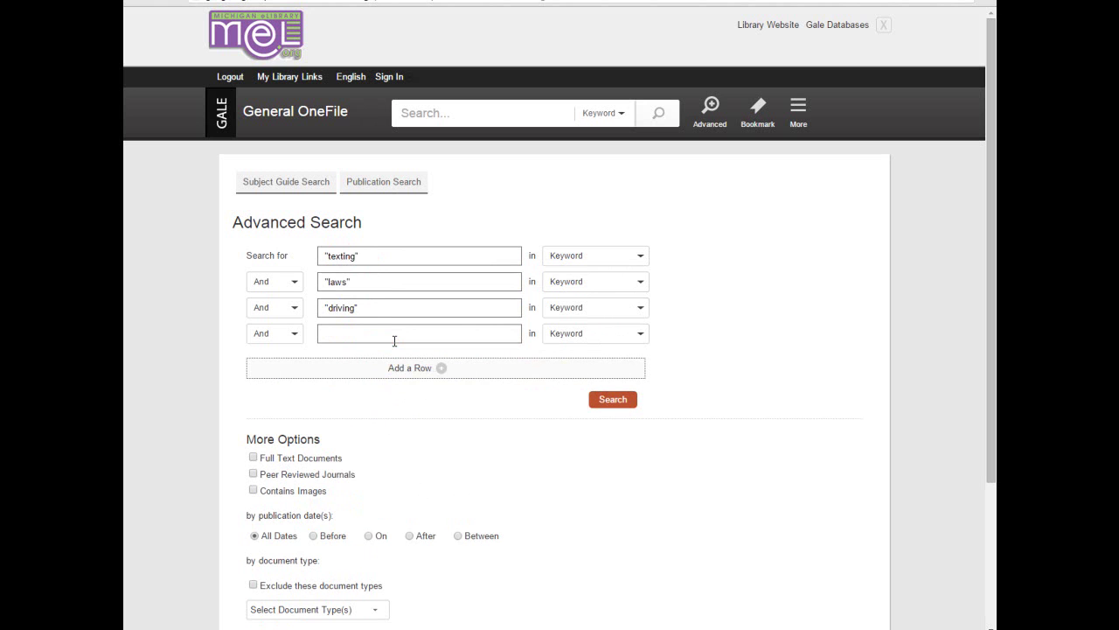
- Limit the search to Full Text Documents and run it
{"action": "scroll", "coordinate": [395, 341], "scroll_direction": "down", "scroll_amount": 1}
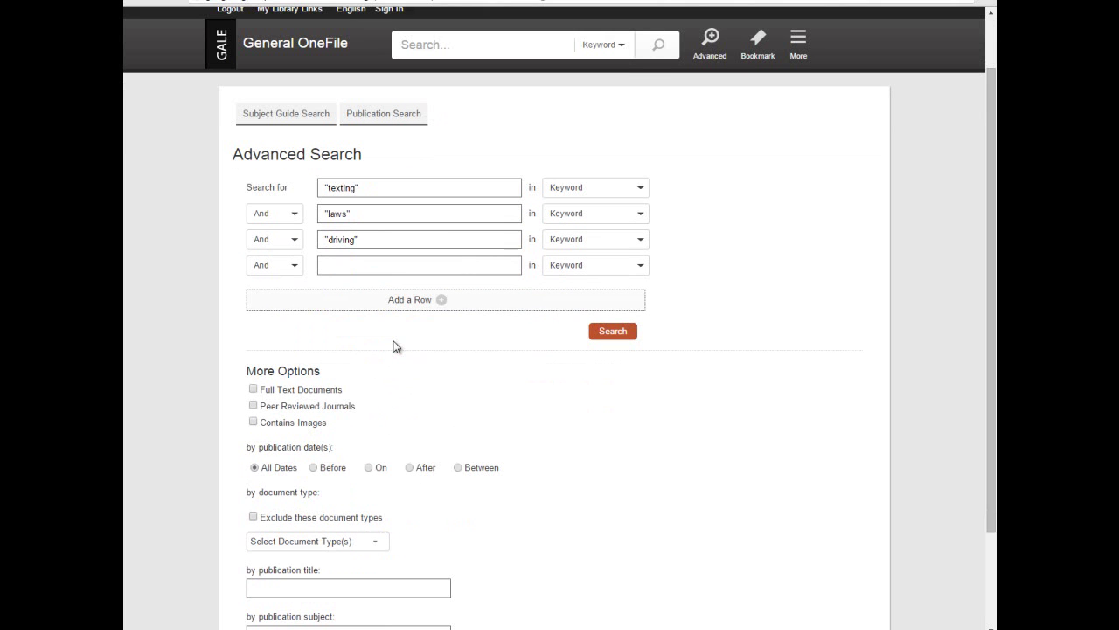
{"action": "left_click", "coordinate": [254, 390]}
{"action": "left_click", "coordinate": [612, 333]}
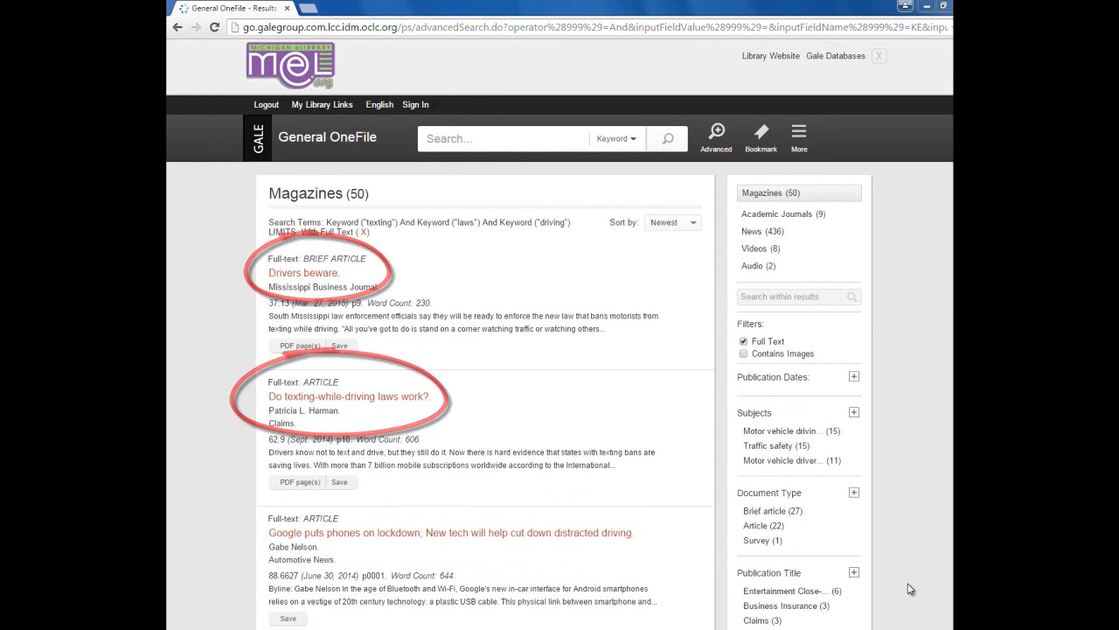
- Open the "Do texting-while-driving laws work?" article from the results list
{"action": "left_click", "coordinate": [383, 399]}
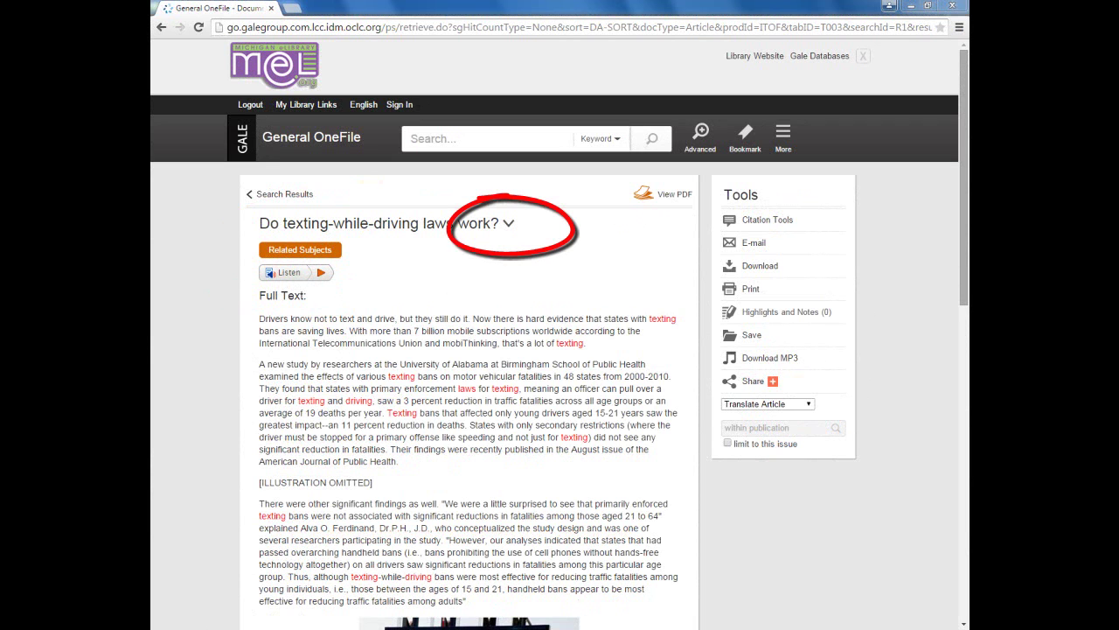
- Expand the article's author and source details, then scroll through the Source Citation and back
{"action": "left_click", "coordinate": [508, 225]}
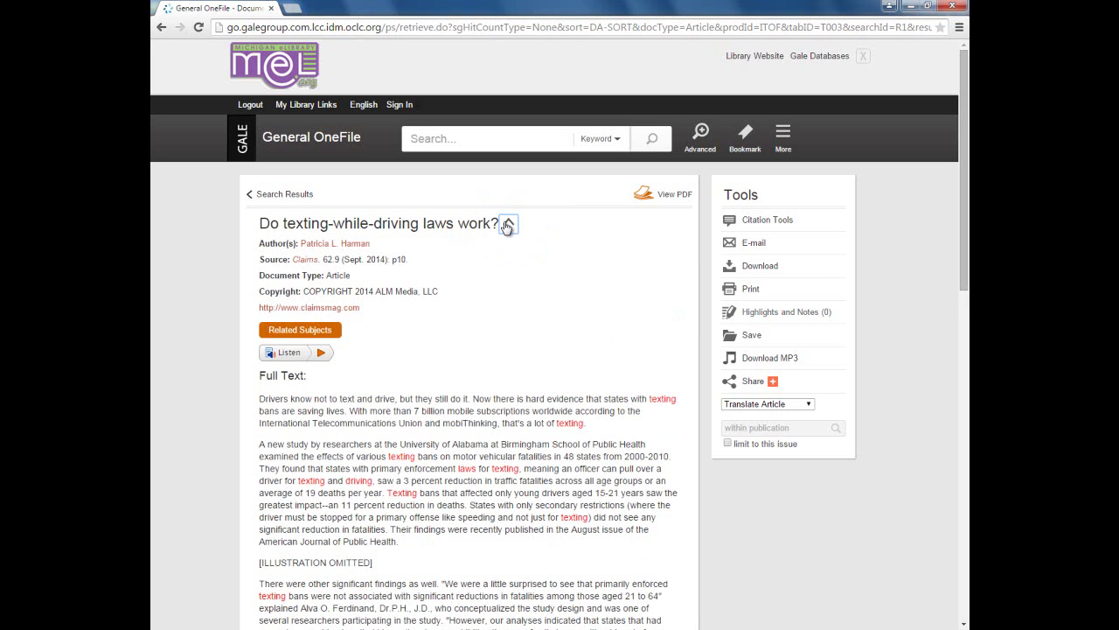
{"action": "key", "text": "Tab"}
{"action": "left_click_drag", "start_coordinate": [964, 254], "coordinate": [912, 588]}
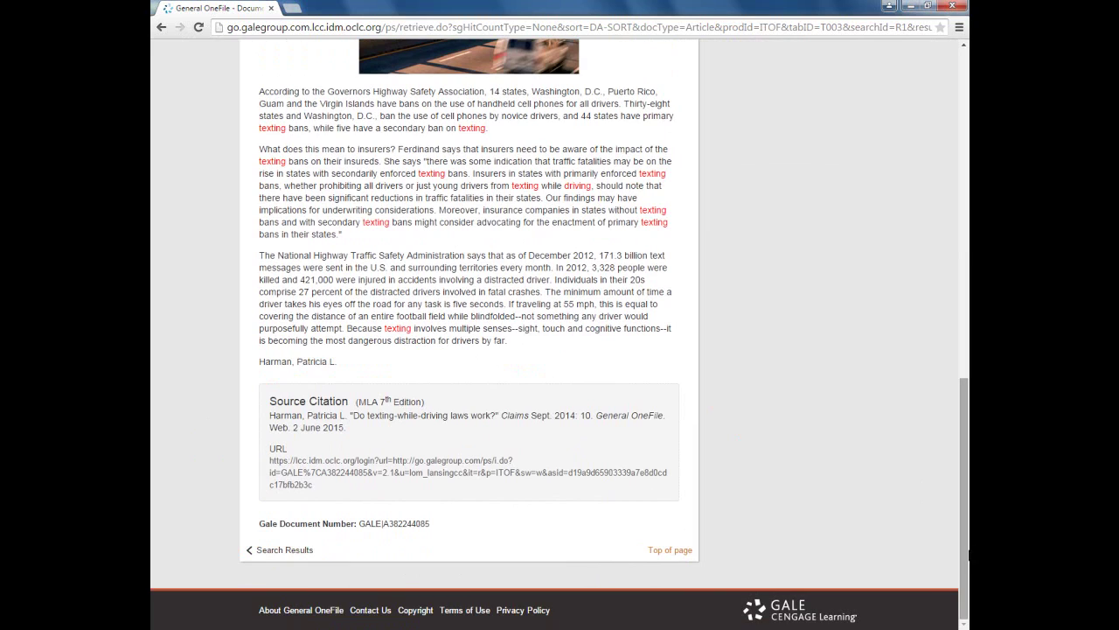
{"action": "left_click_drag", "start_coordinate": [965, 557], "coordinate": [965, 227]}
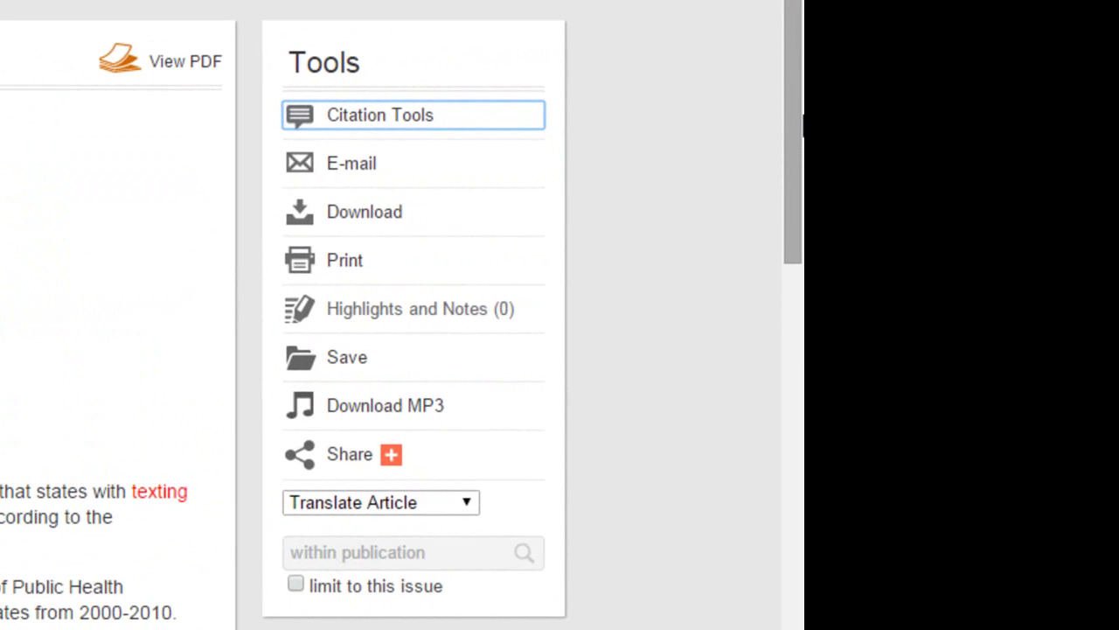
- View the article's citation in APA 6th Edition format
{"action": "left_click", "coordinate": [354, 121]}
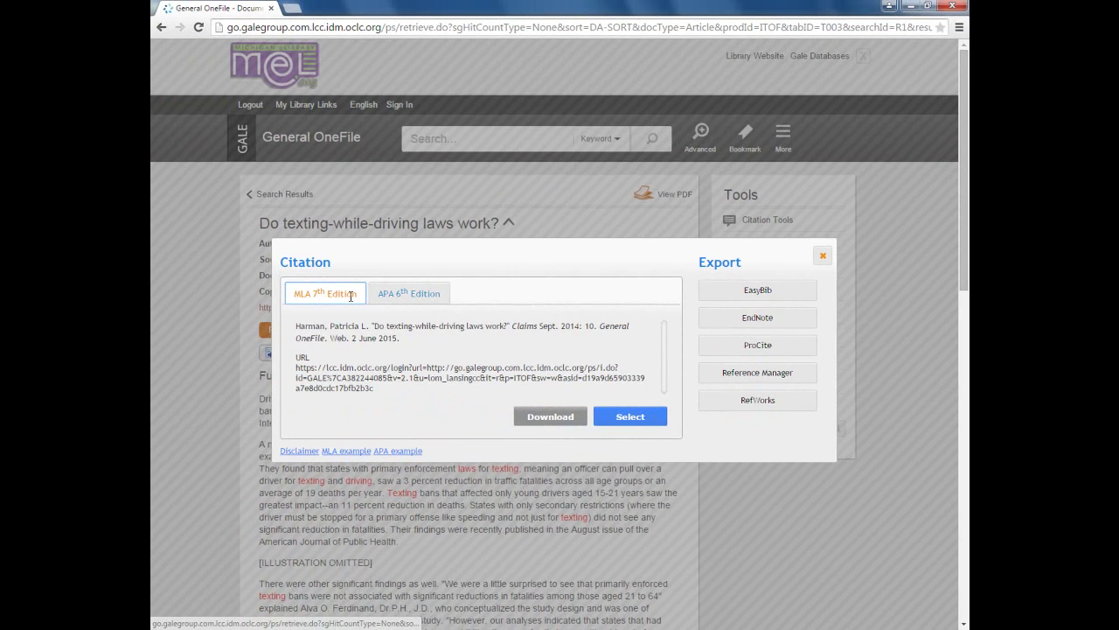
{"action": "left_click", "coordinate": [399, 296]}
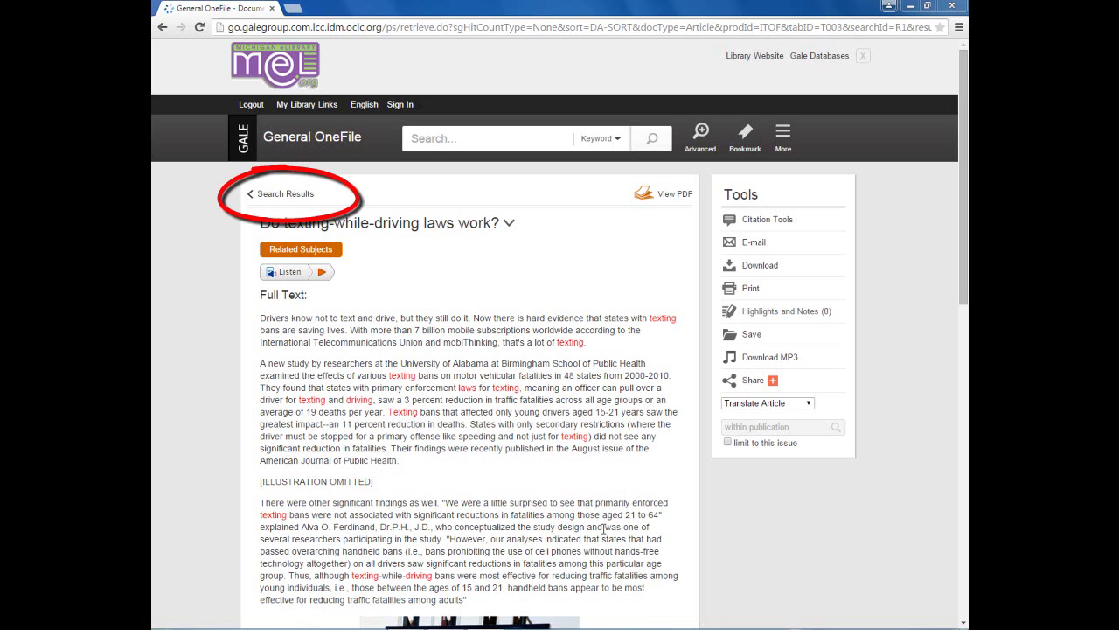
- Go back to the results and show the Search History with the 505-result search
{"action": "left_click", "coordinate": [296, 197]}
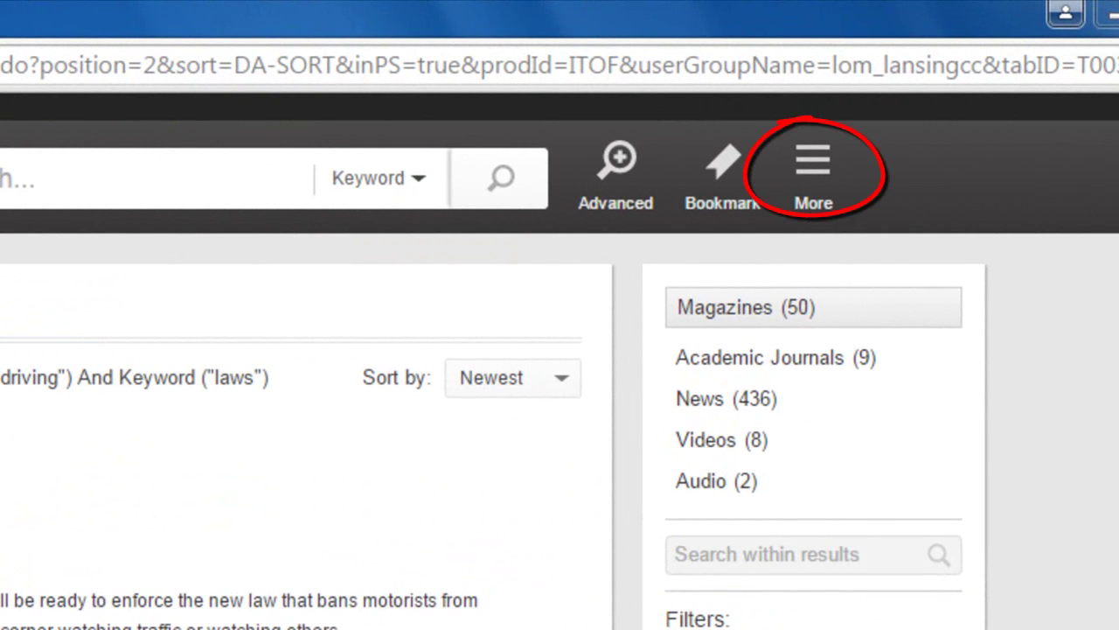
{"action": "left_click", "coordinate": [813, 173]}
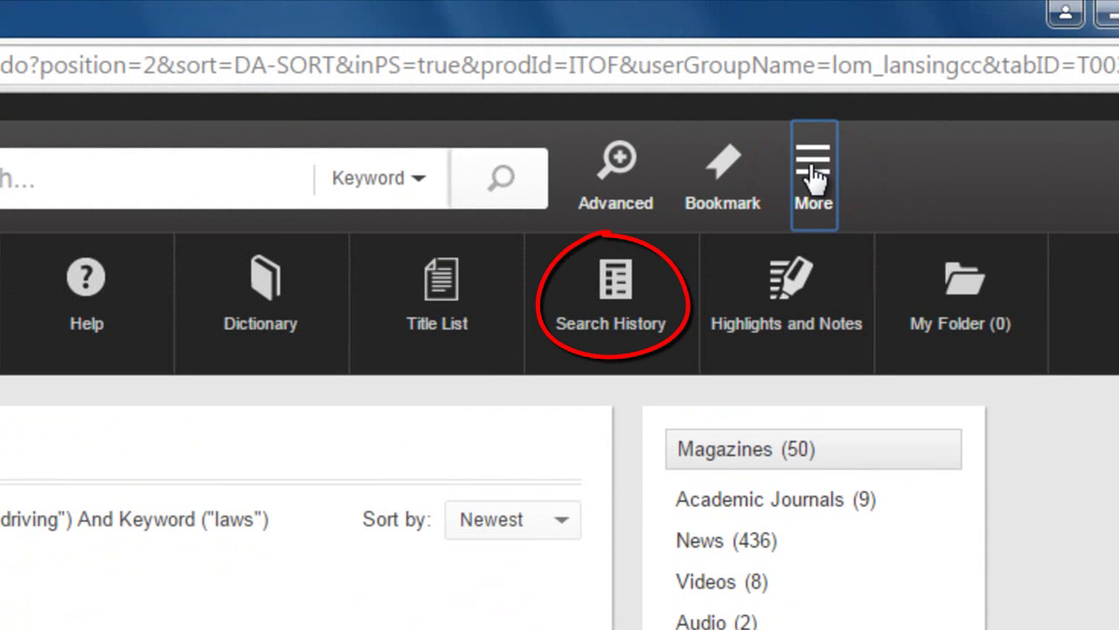
{"action": "left_click", "coordinate": [625, 322]}
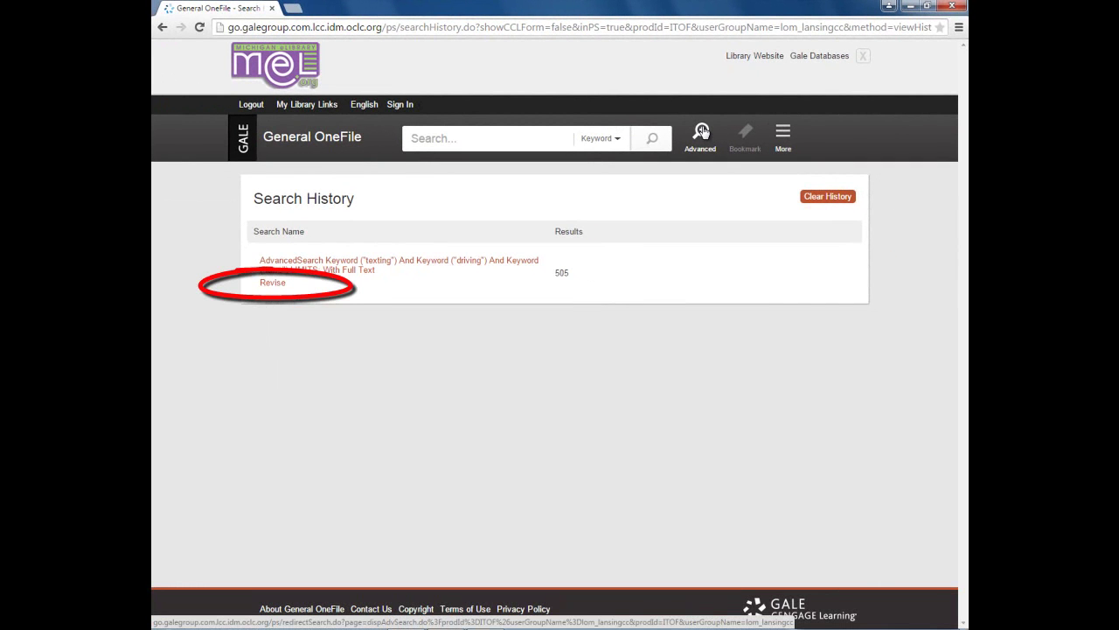
- Revise the texting, laws and driving search from Search History
{"action": "left_click", "coordinate": [268, 284]}
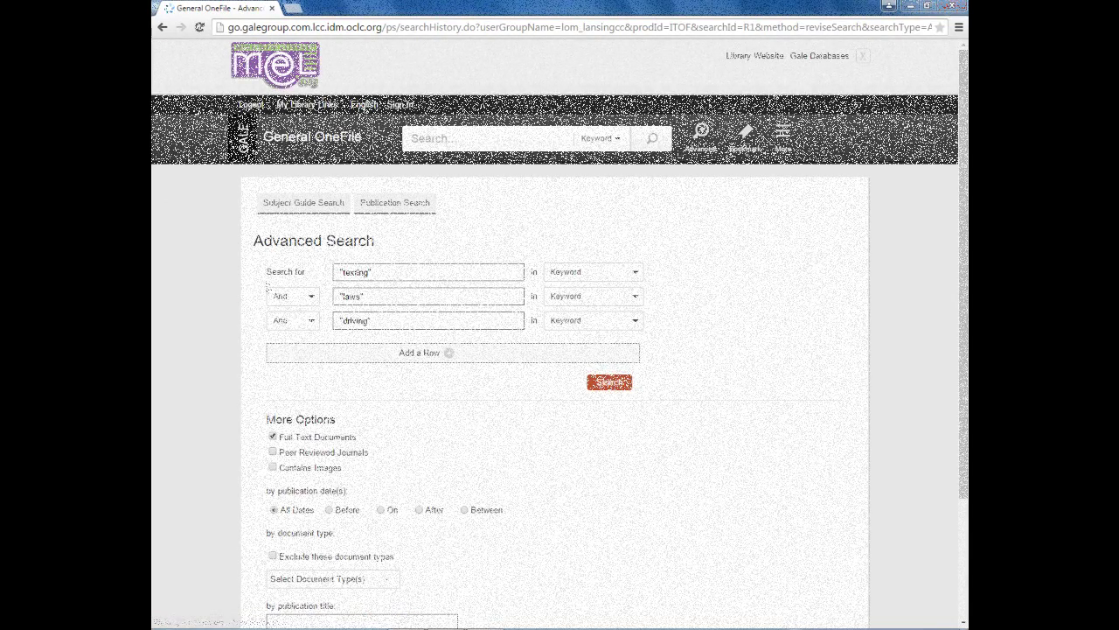